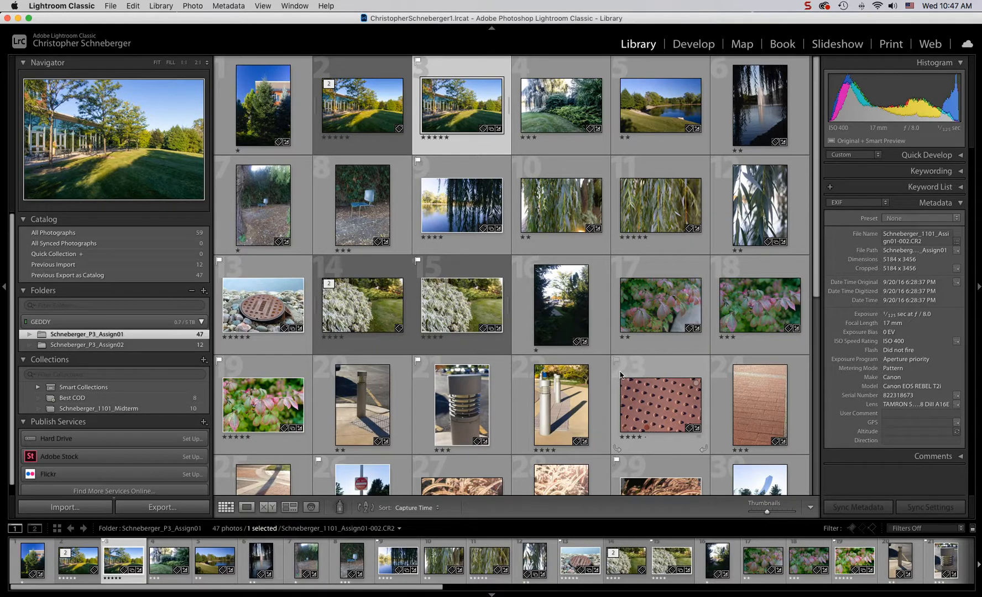
Filter the Schneberger_P3_Assign01 folder to show only flagged photos and select all of them.
click(937, 531)
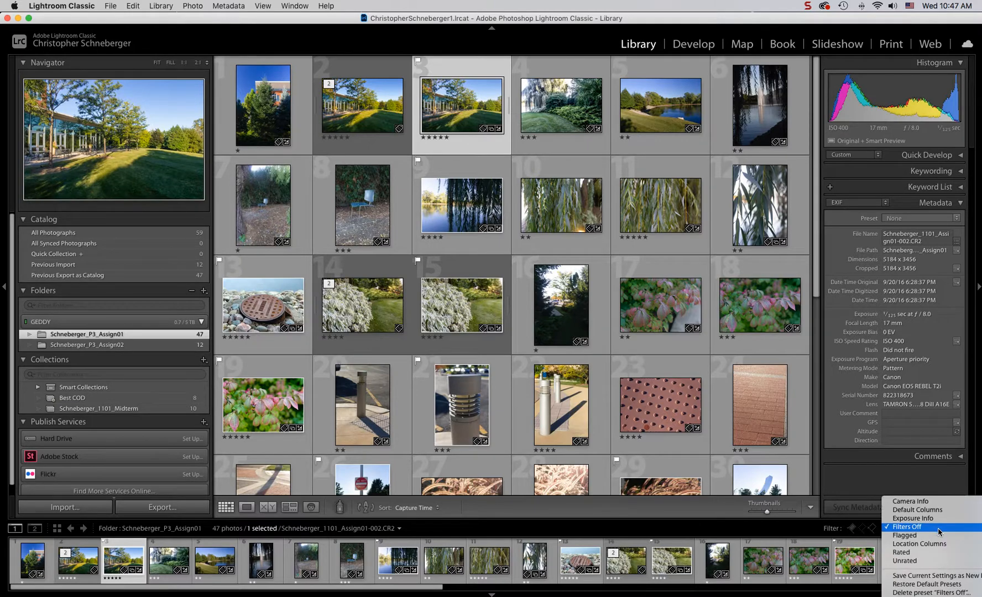
click(934, 536)
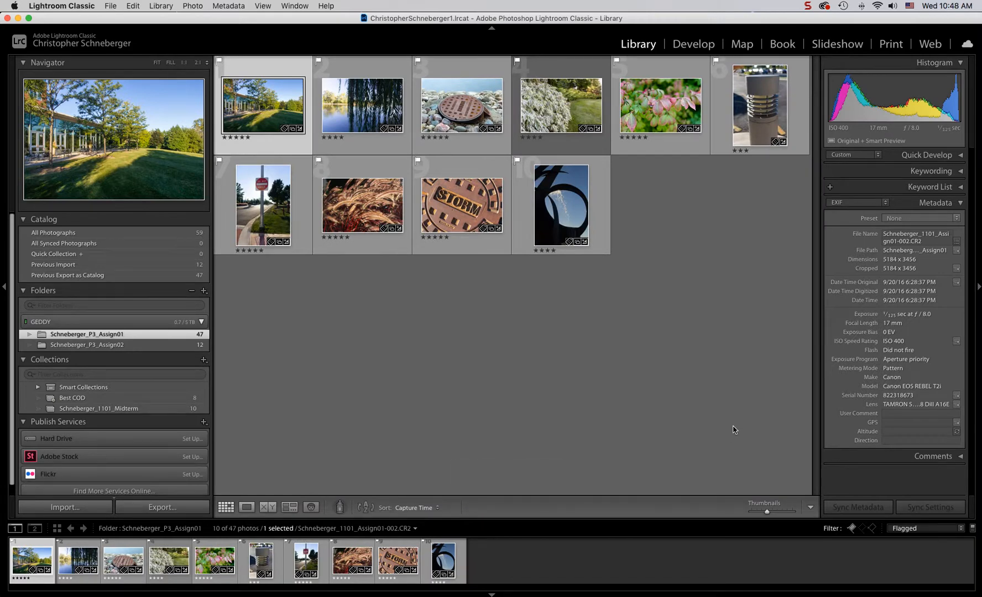
click(134, 5)
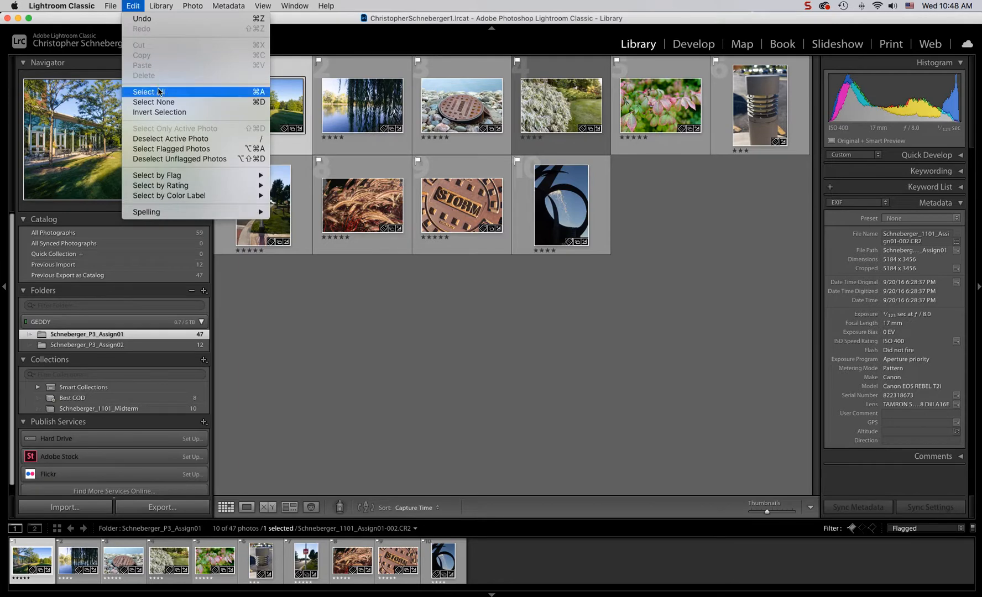
click(206, 93)
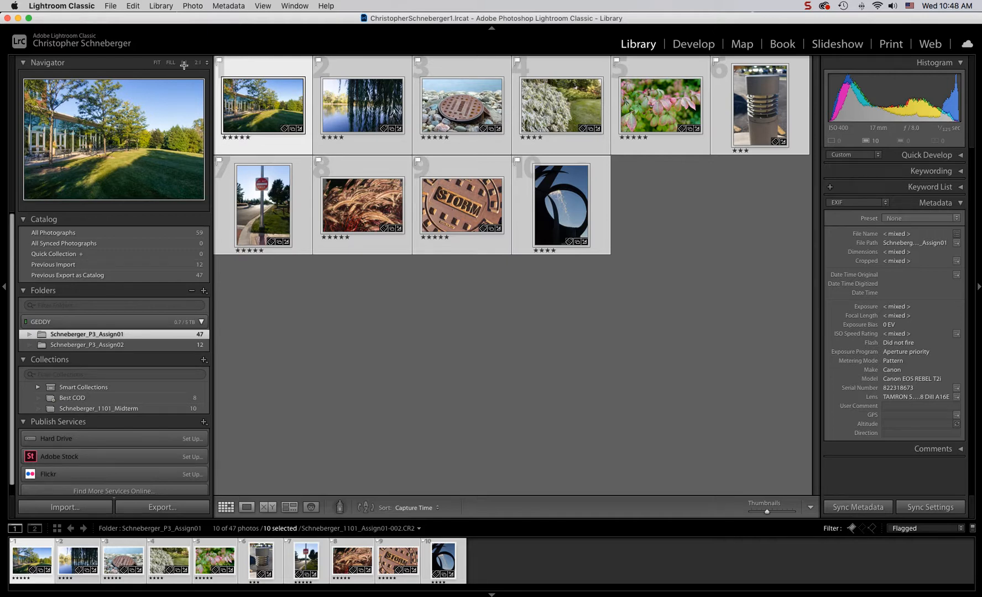
Open the export settings for the selected flagged photos.
click(109, 6)
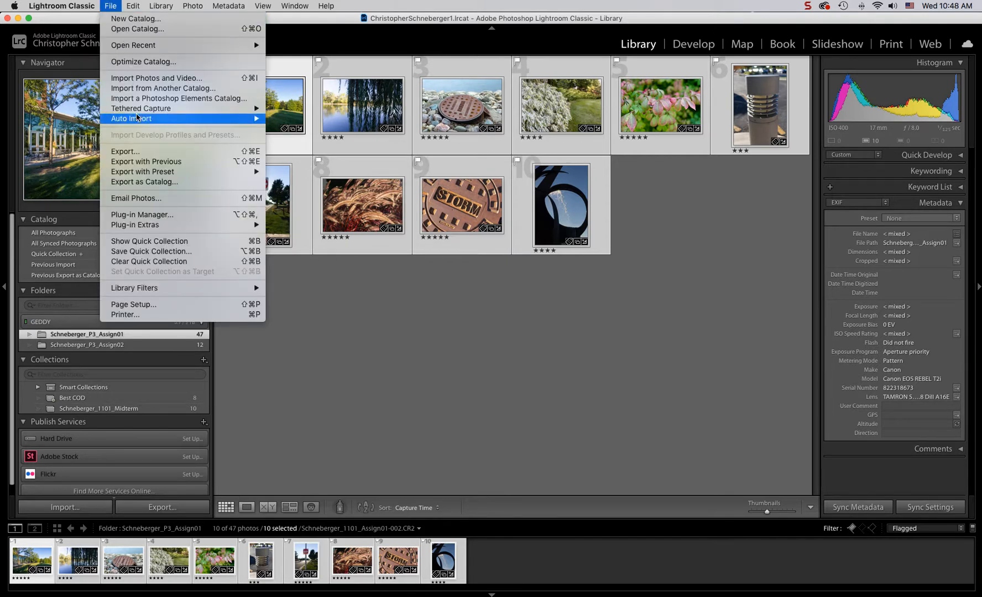
click(208, 153)
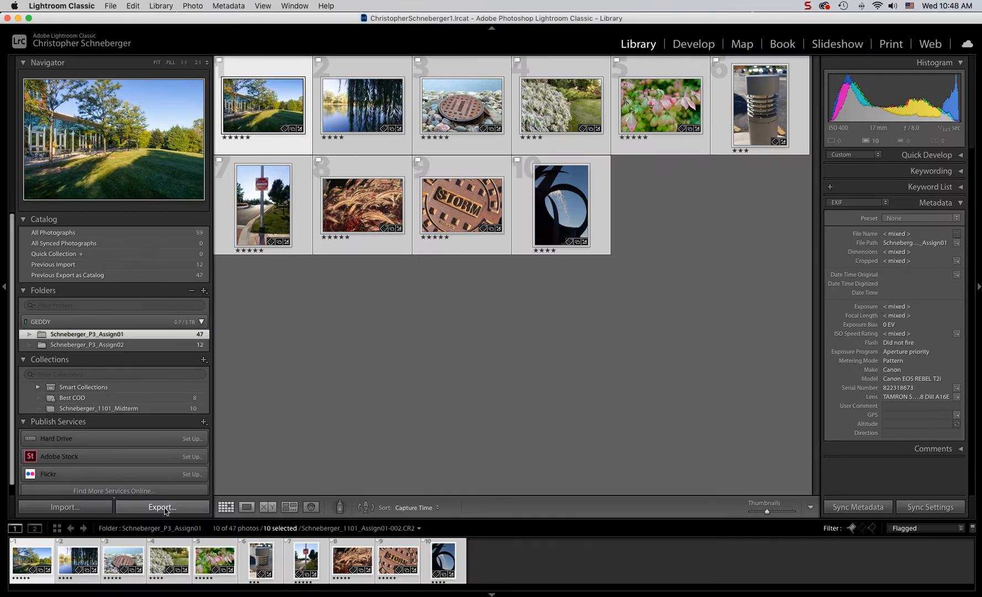
click(164, 509)
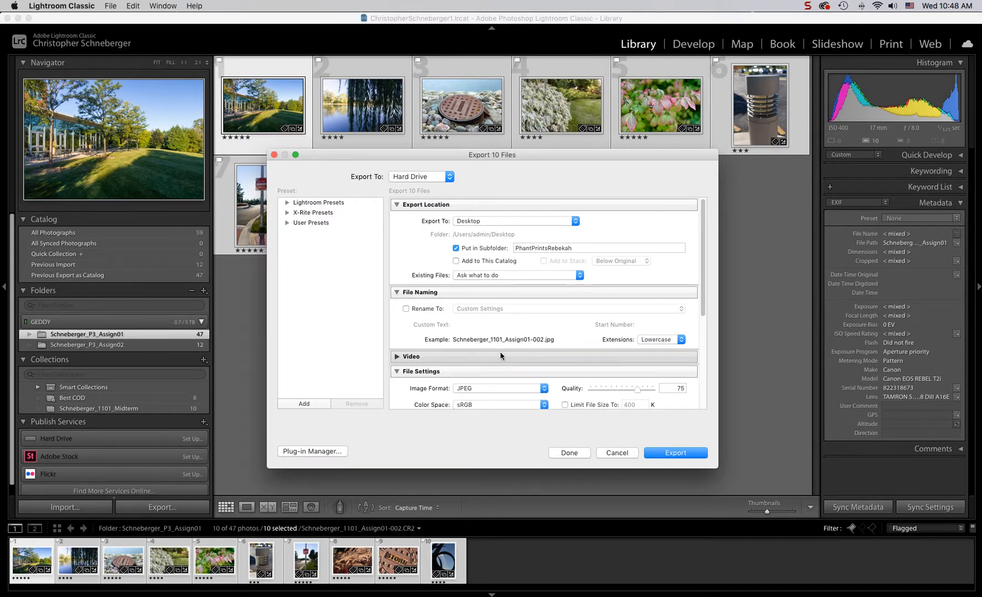
Turn off the subfolder option and set the export location to a specific folder.
click(456, 248)
click(502, 220)
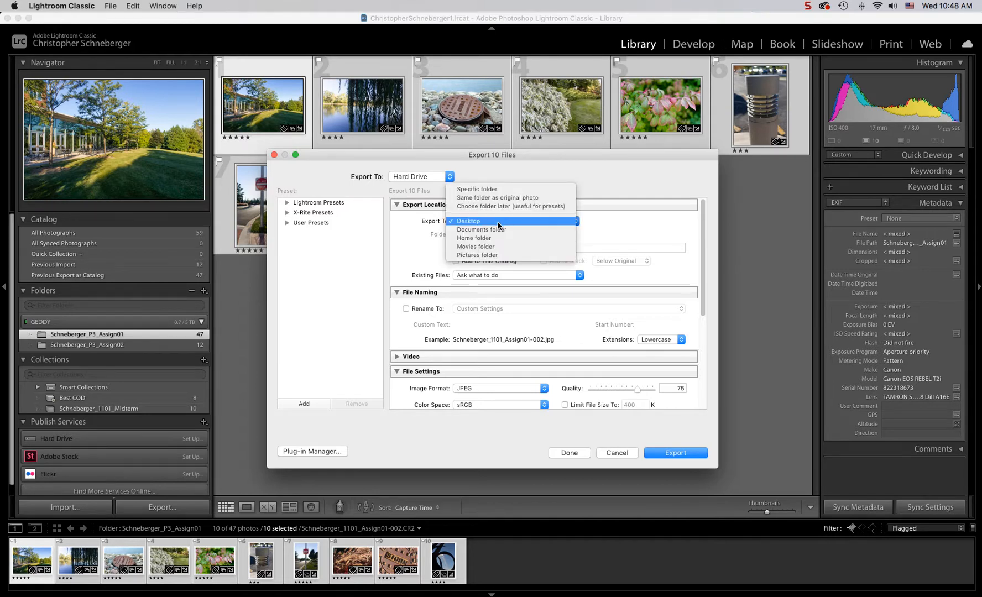
click(509, 190)
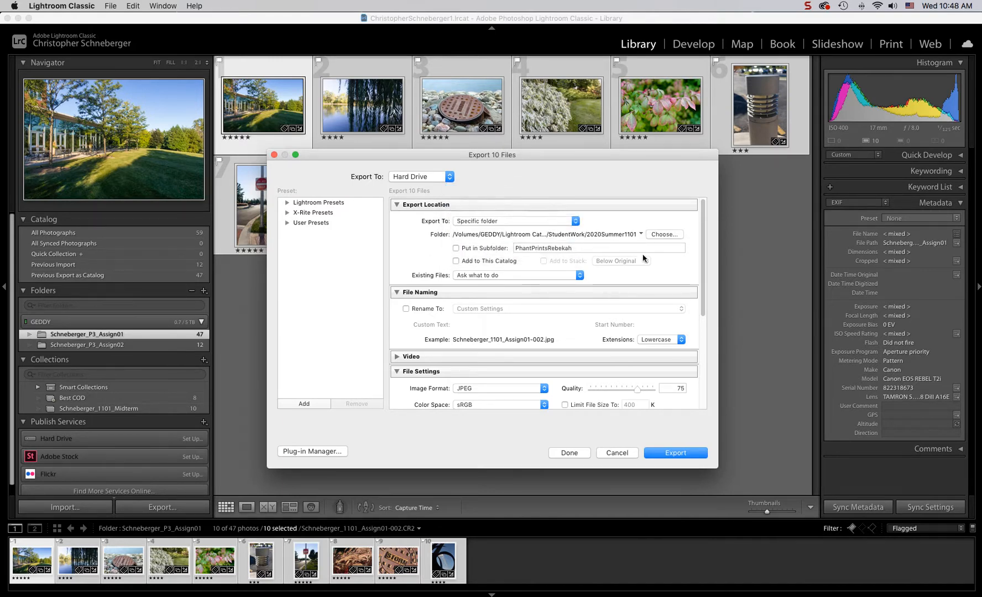
Set the export destination to GEDDY/Teaching/COD/COD_PHOTO/CameraFiles/2020.3-Fall/PHOTO1201, in the Proj1-Lastname project's 03_Critique folder.
click(663, 235)
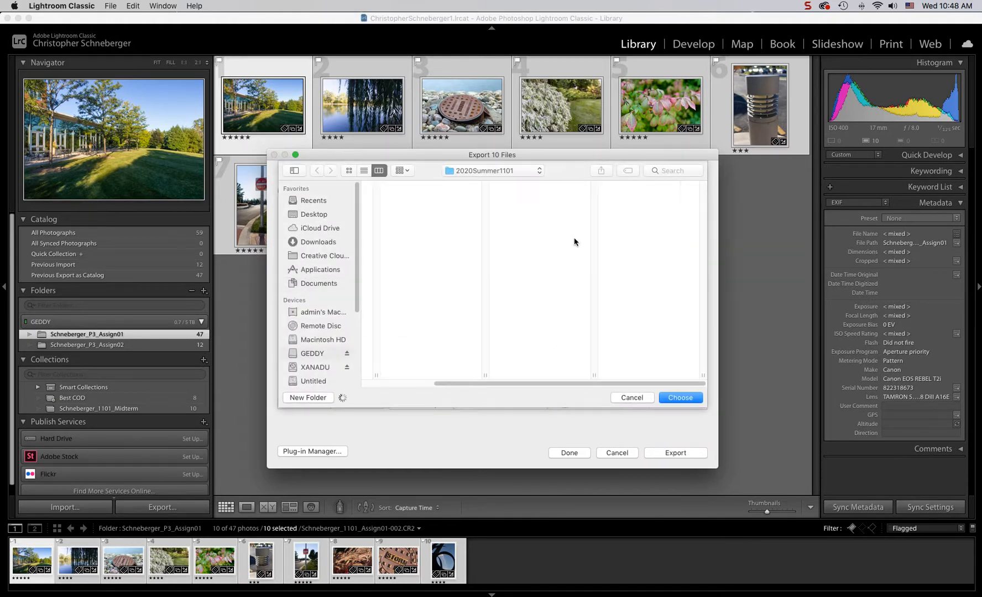
click(320, 355)
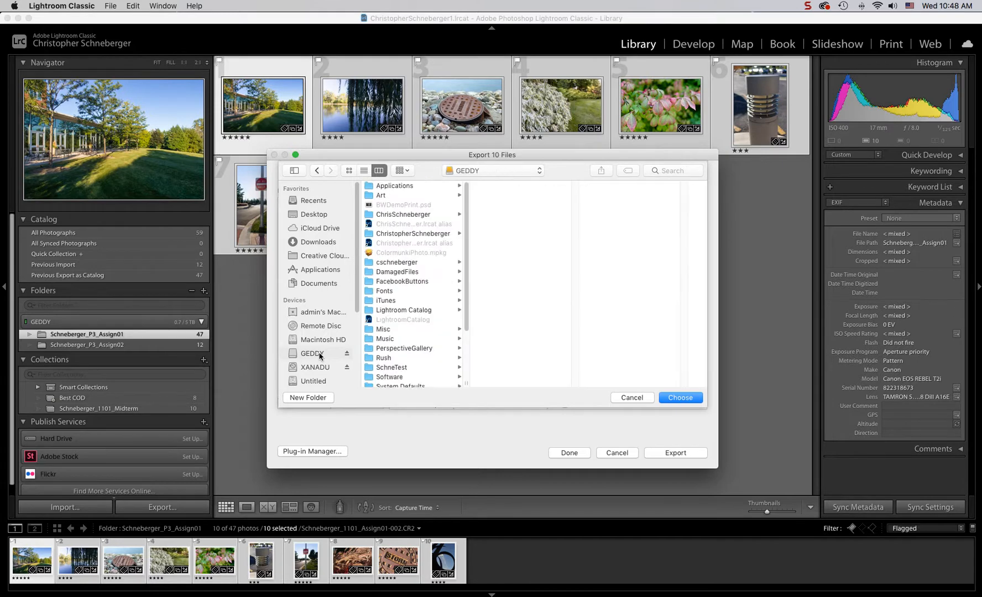
drag(468, 287, 464, 340)
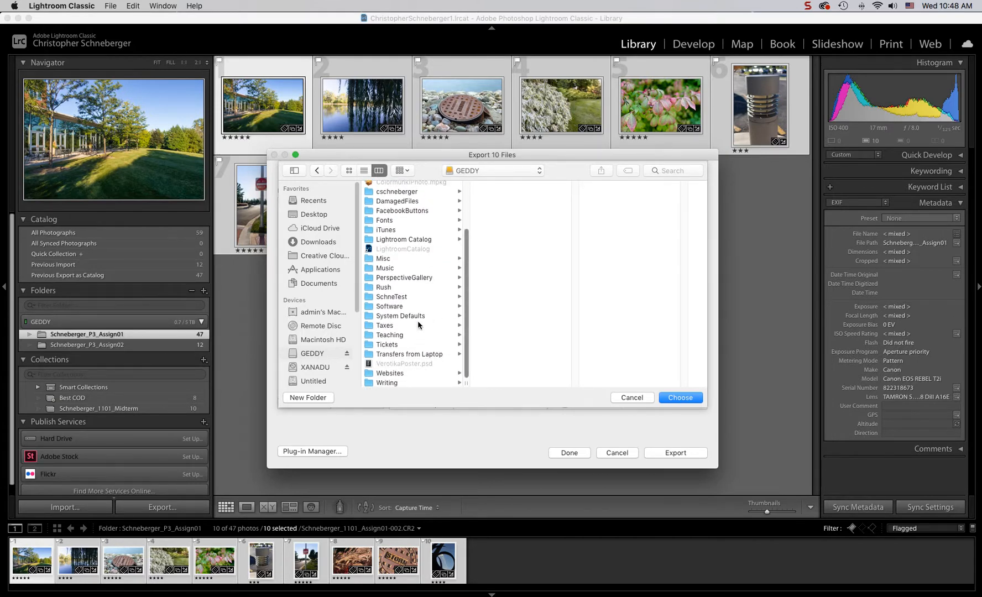
click(410, 335)
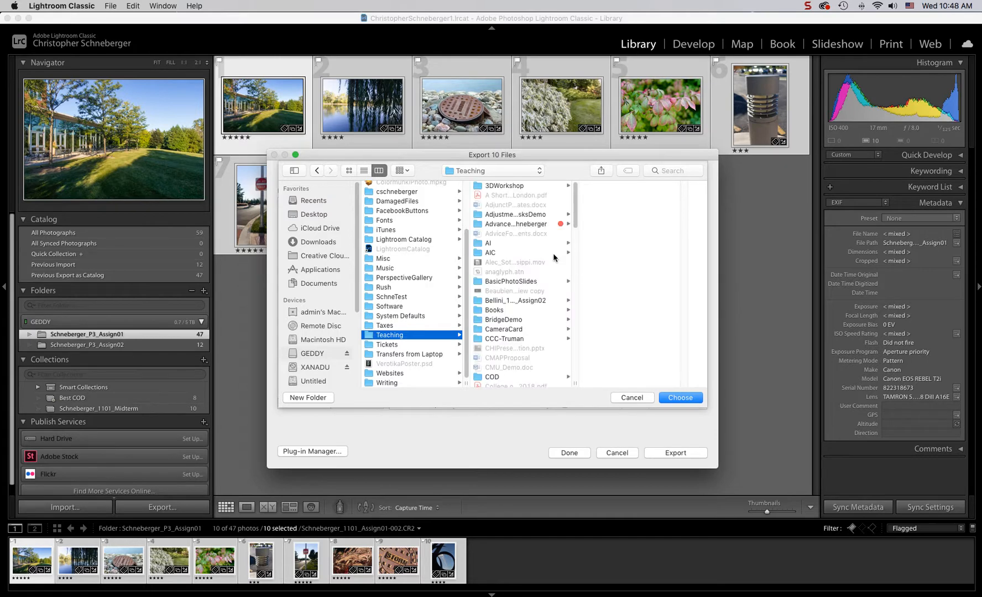
click(508, 378)
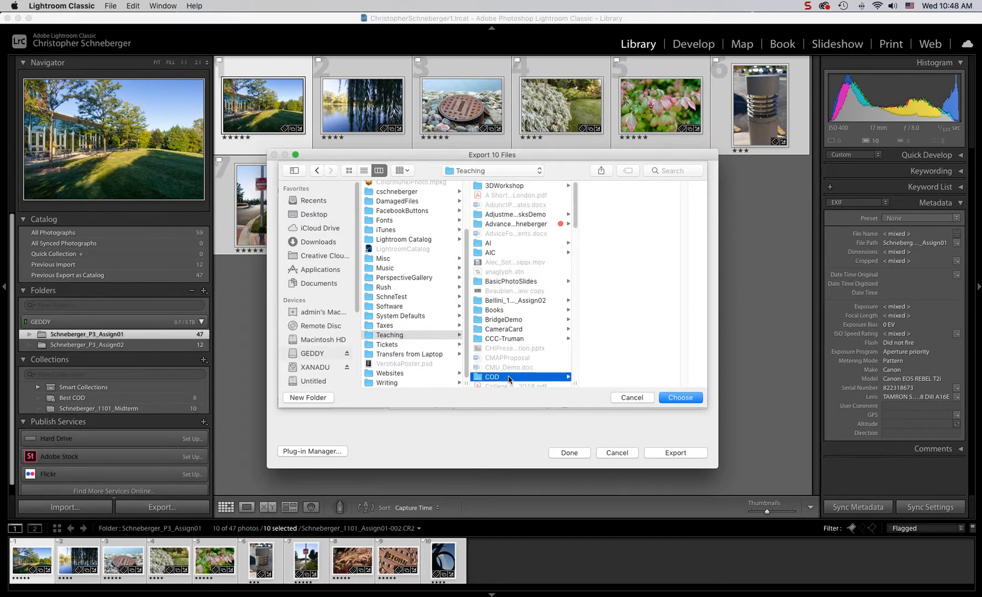
click(615, 311)
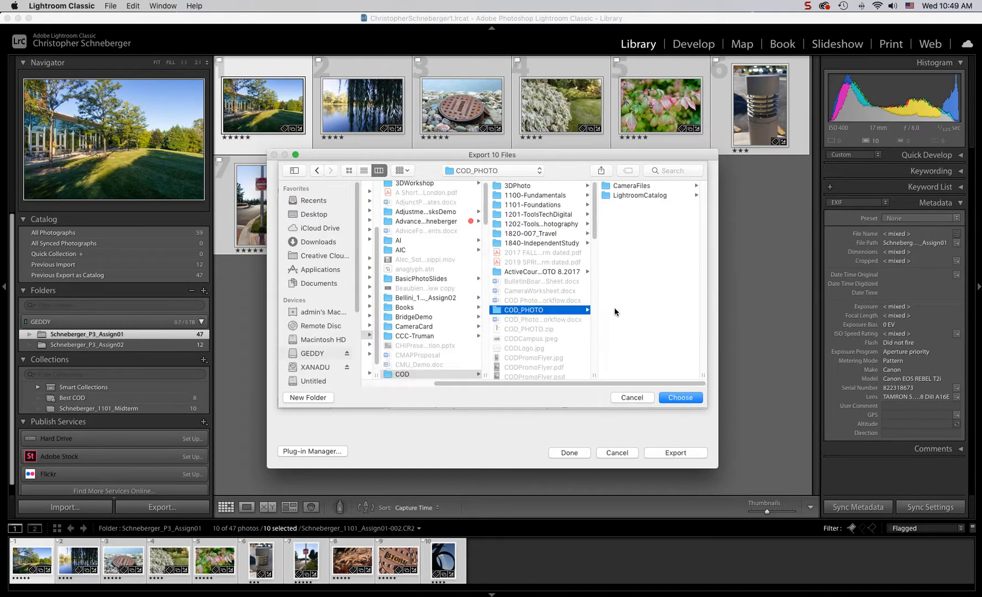
click(624, 187)
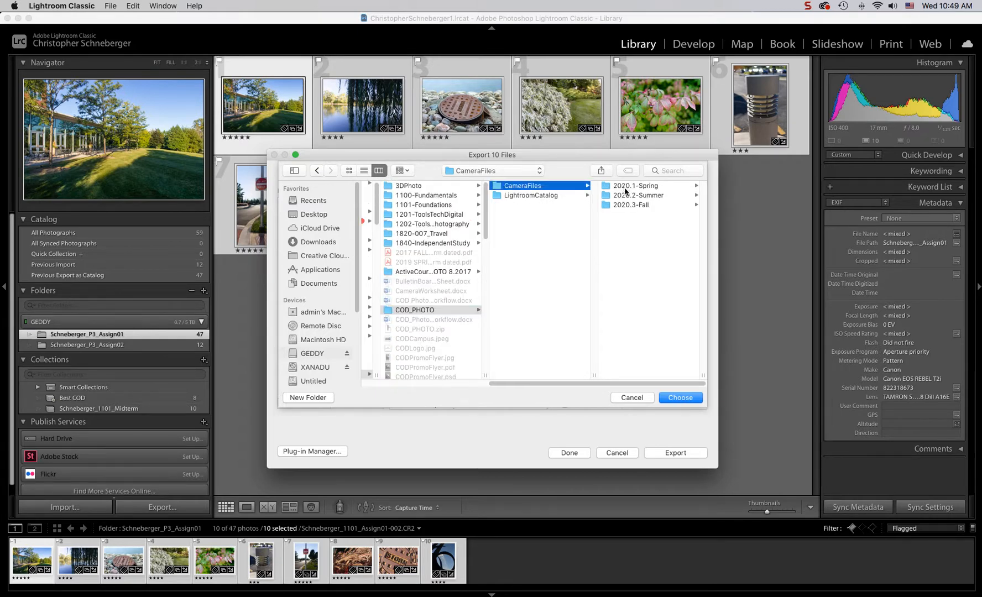
click(627, 205)
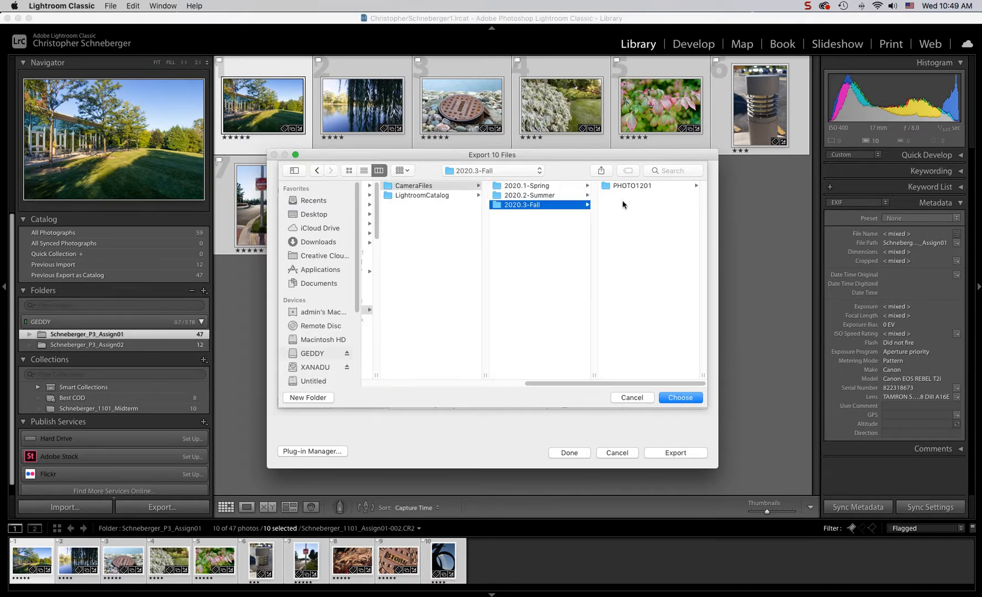
click(627, 186)
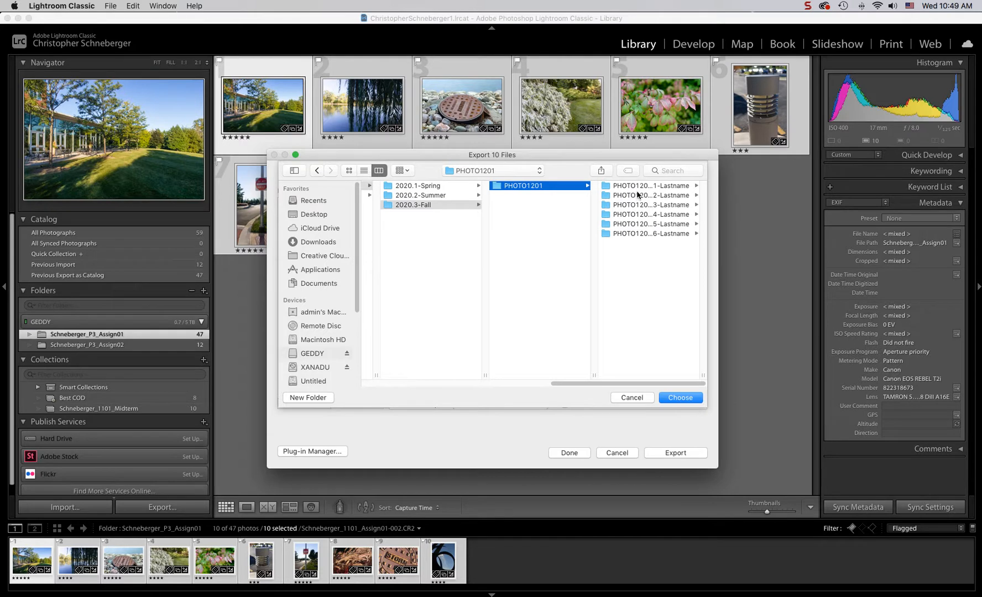
click(637, 187)
click(630, 215)
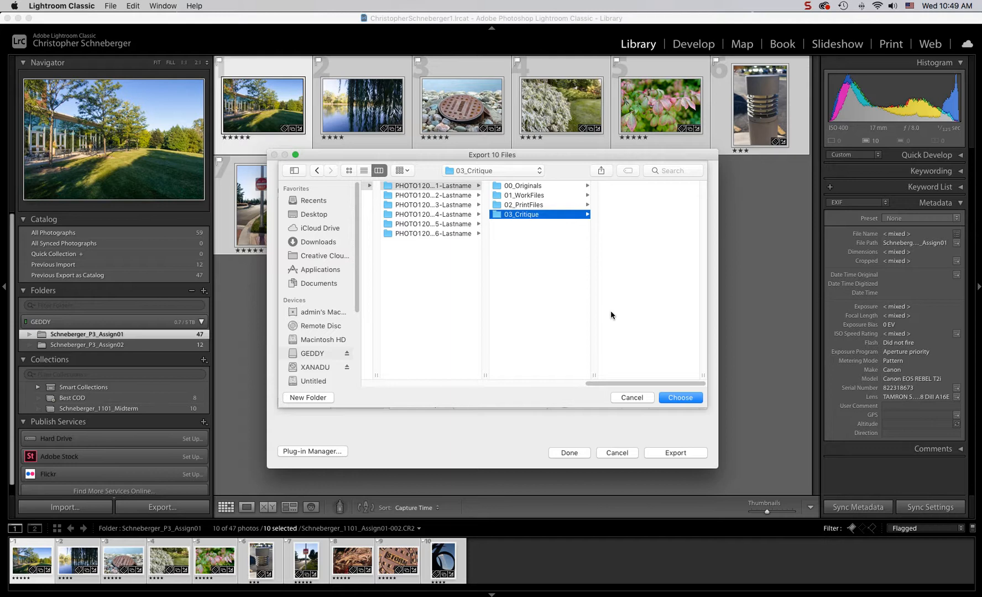
click(680, 398)
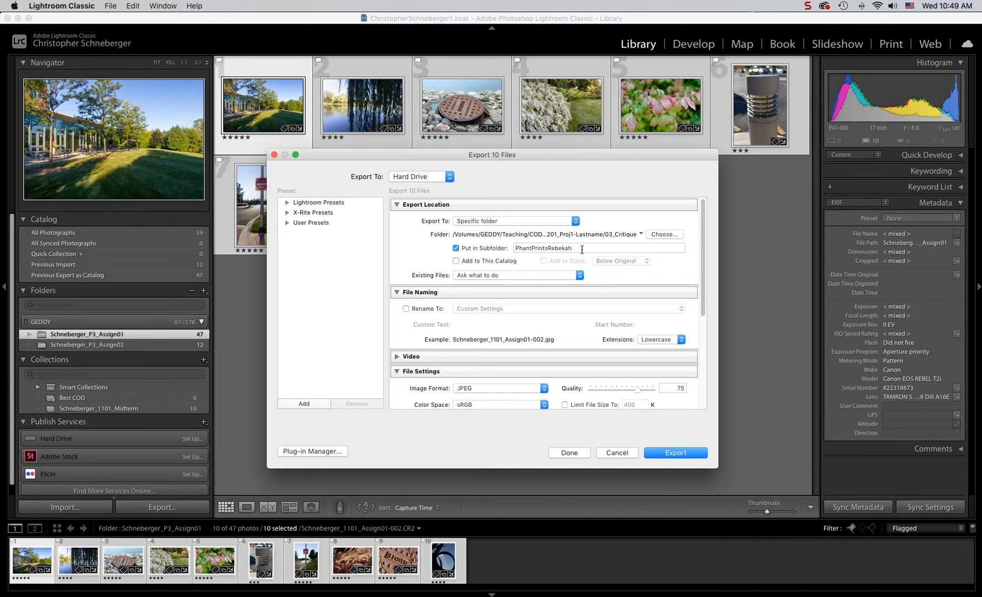
Name the export subfolder JPGs and keep the existing-files handling at Ask what to do.
drag(582, 249, 502, 252)
text(JPGs)
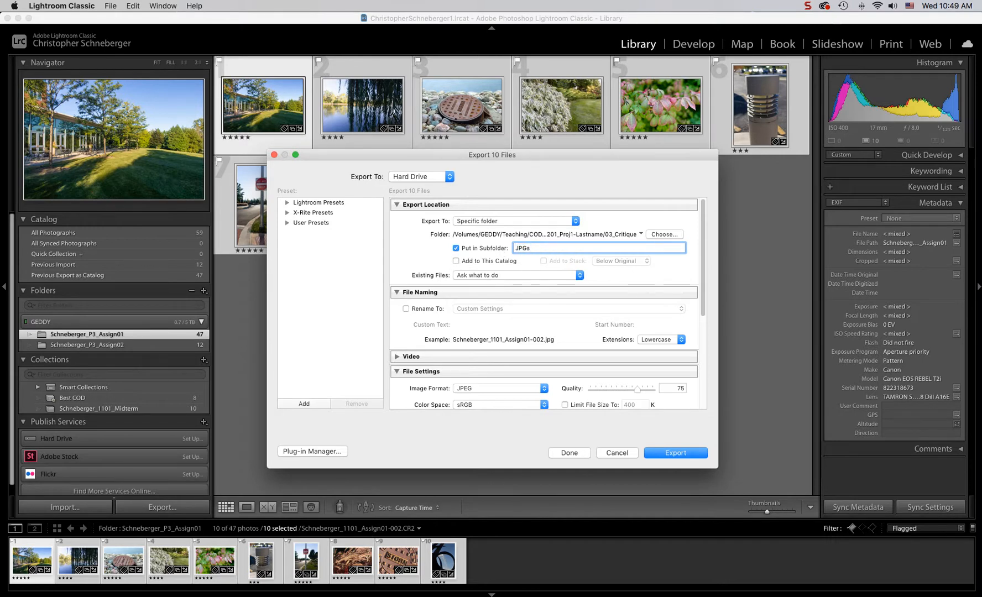
click(566, 275)
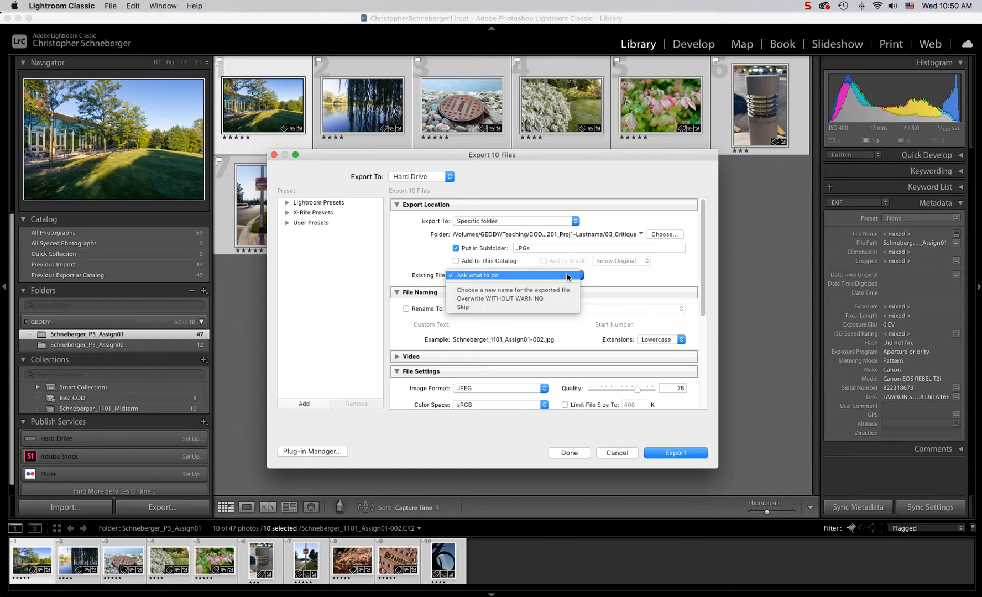
click(567, 275)
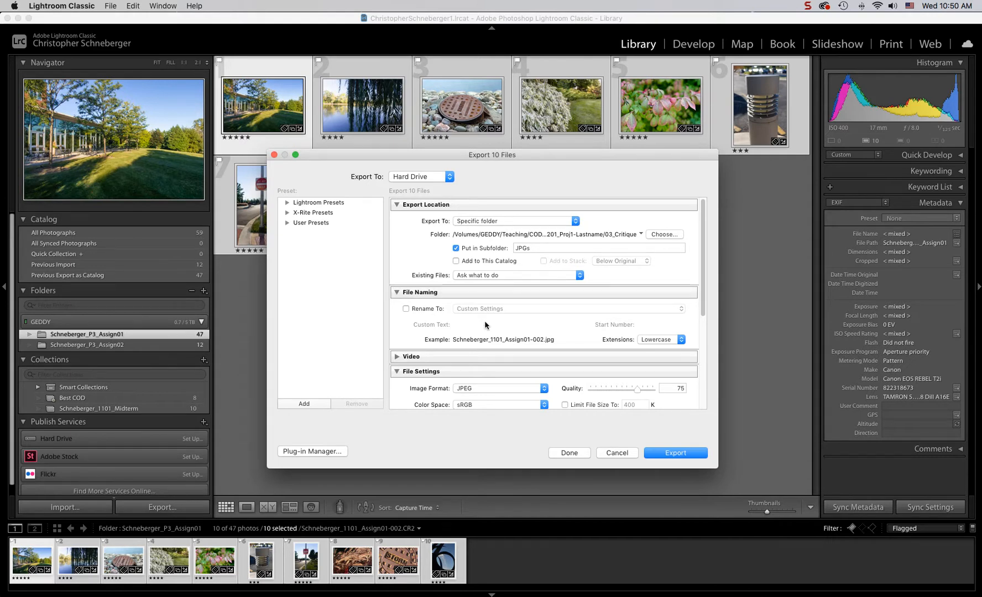
click(407, 309)
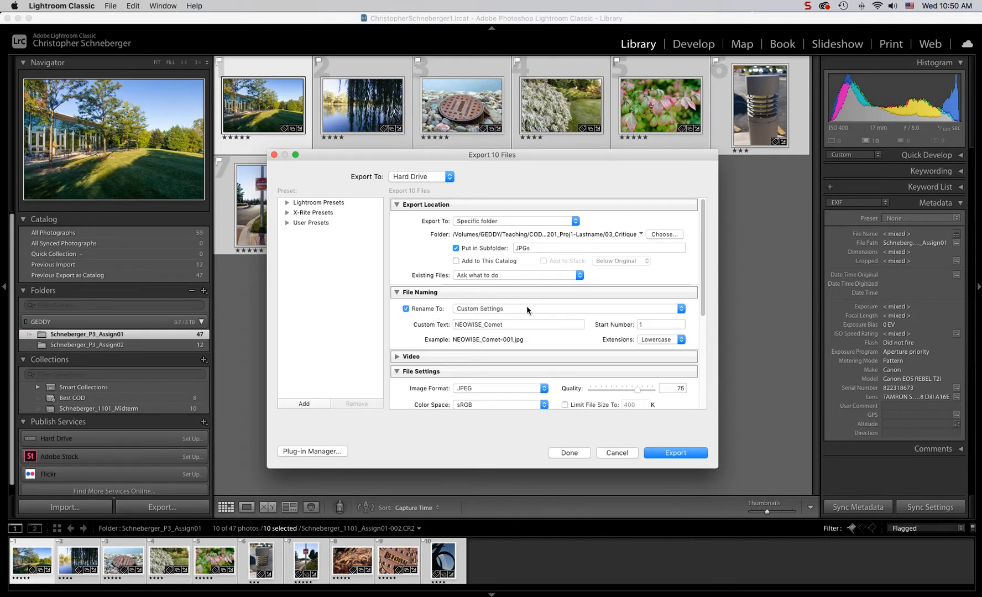
double_click(518, 325)
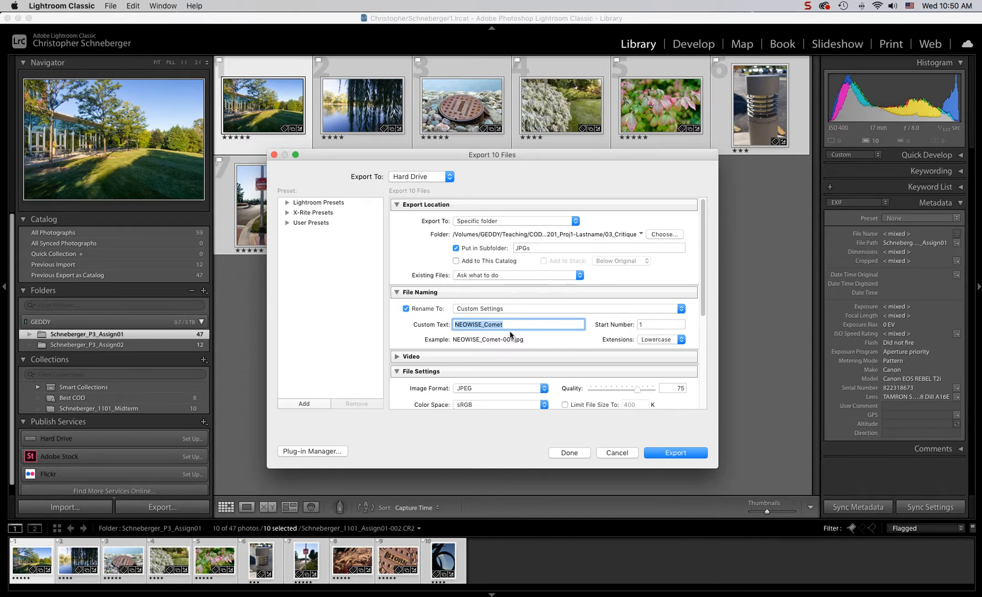
click(406, 308)
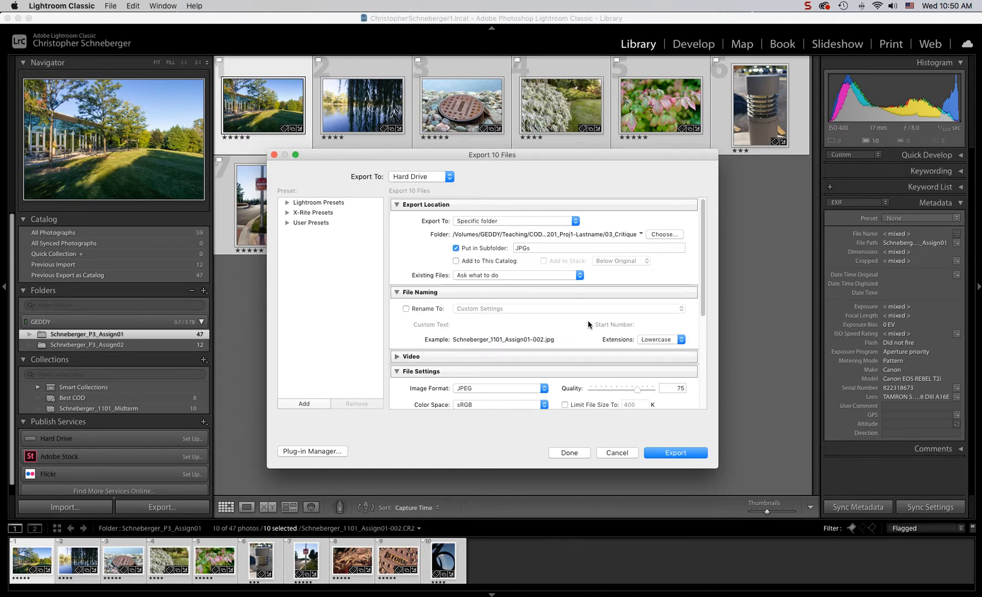
Configure the export file settings as JPEG format with quality 75 and the sRGB color space.
scroll(590, 324, down, 5)
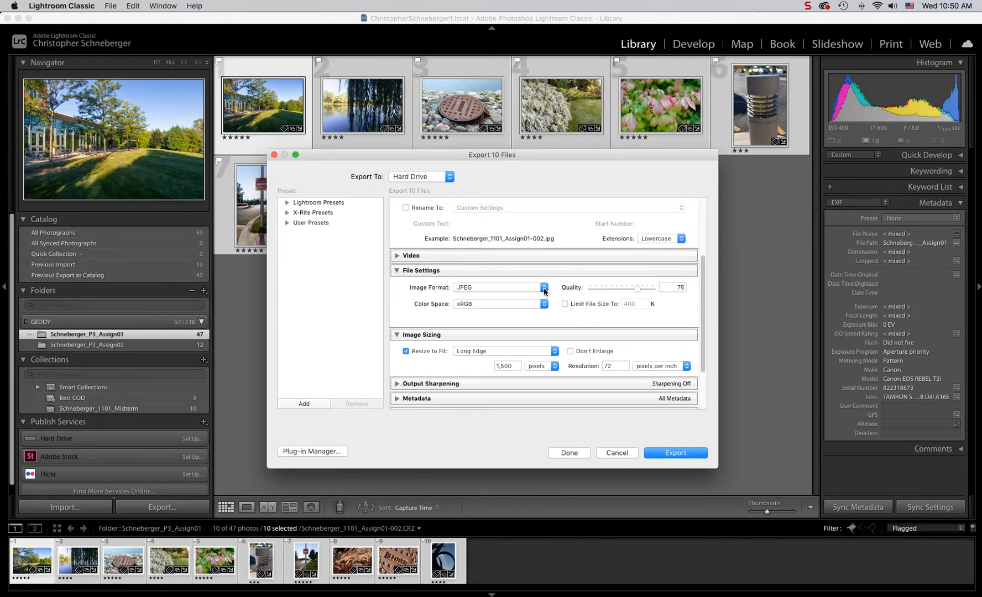
click(544, 288)
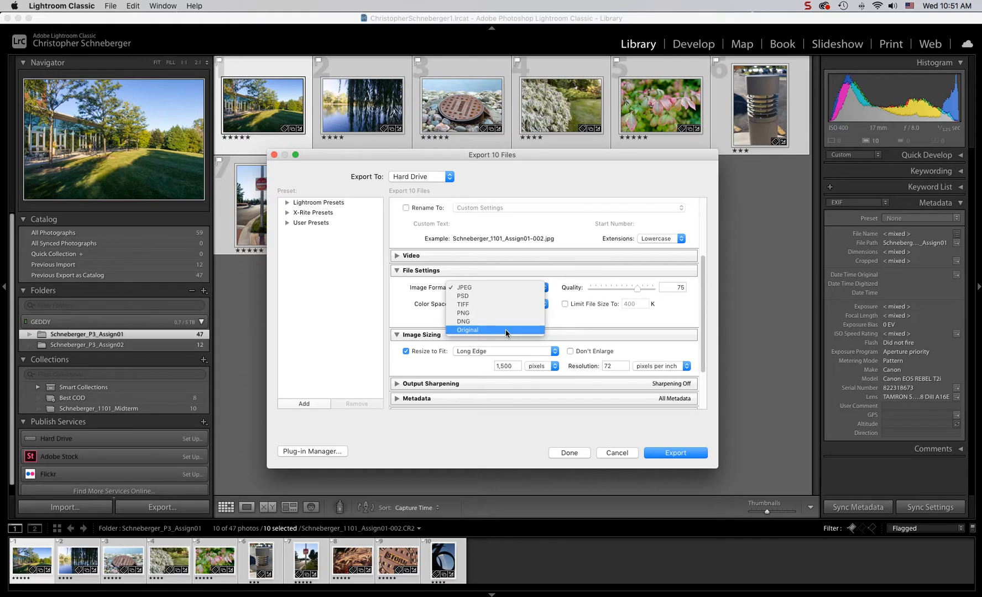
click(556, 314)
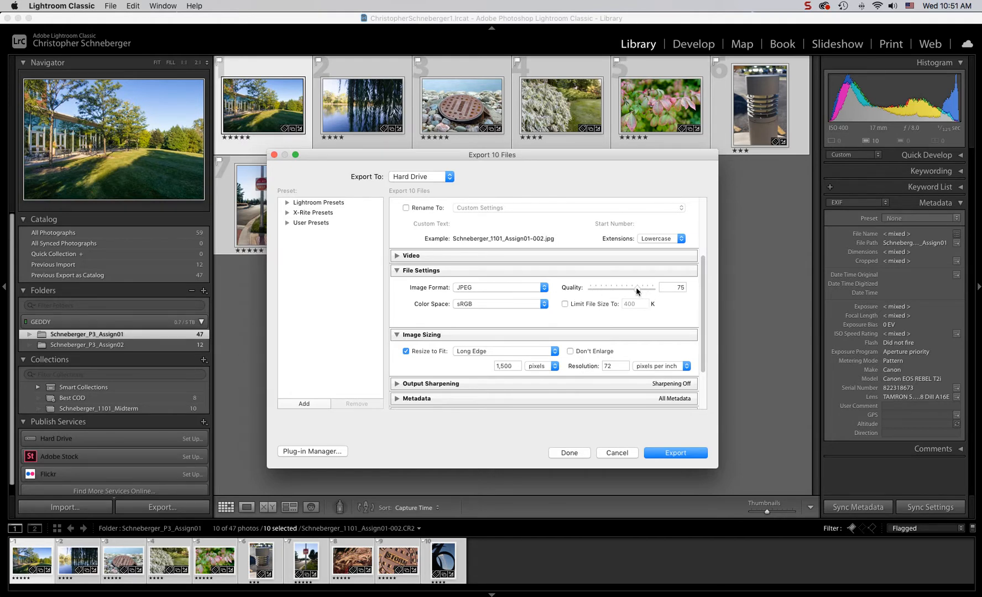
drag(637, 288, 641, 288)
drag(652, 289, 631, 292)
drag(627, 289, 636, 291)
click(530, 307)
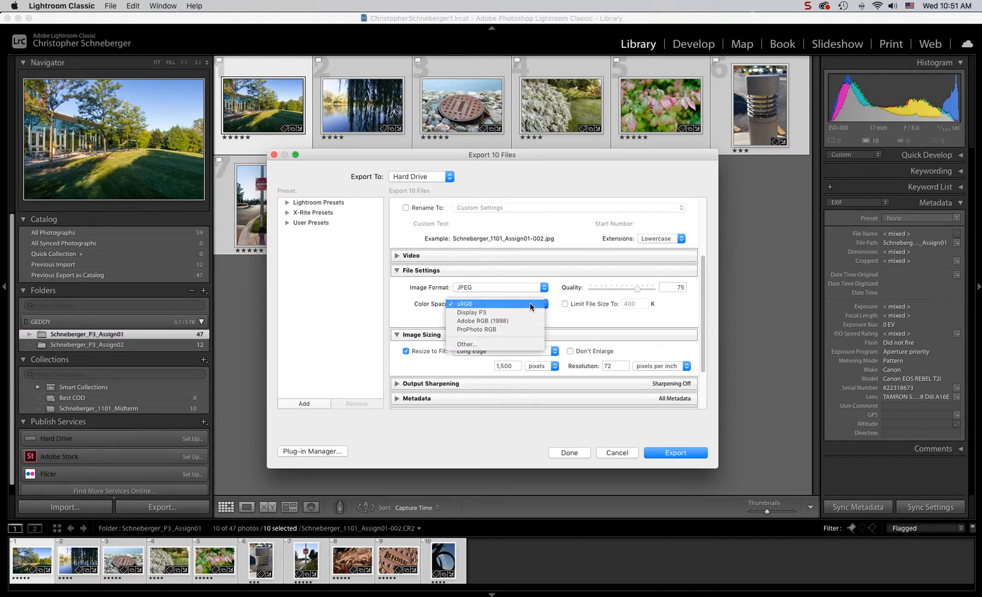
click(529, 304)
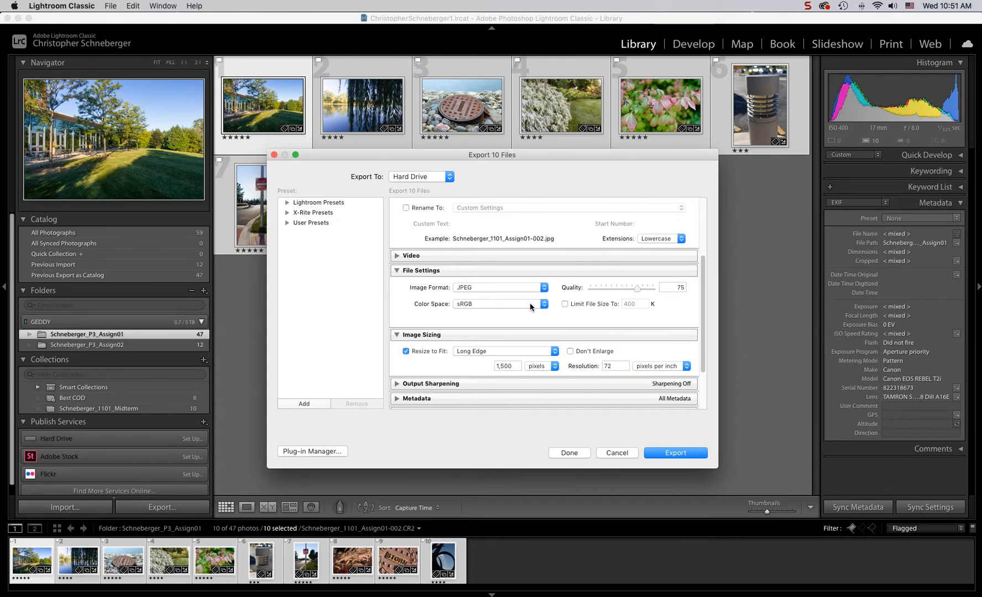
Size the exported images to 2000 pixels on the long edge at 72 pixels per inch.
scroll(525, 328, down, 2)
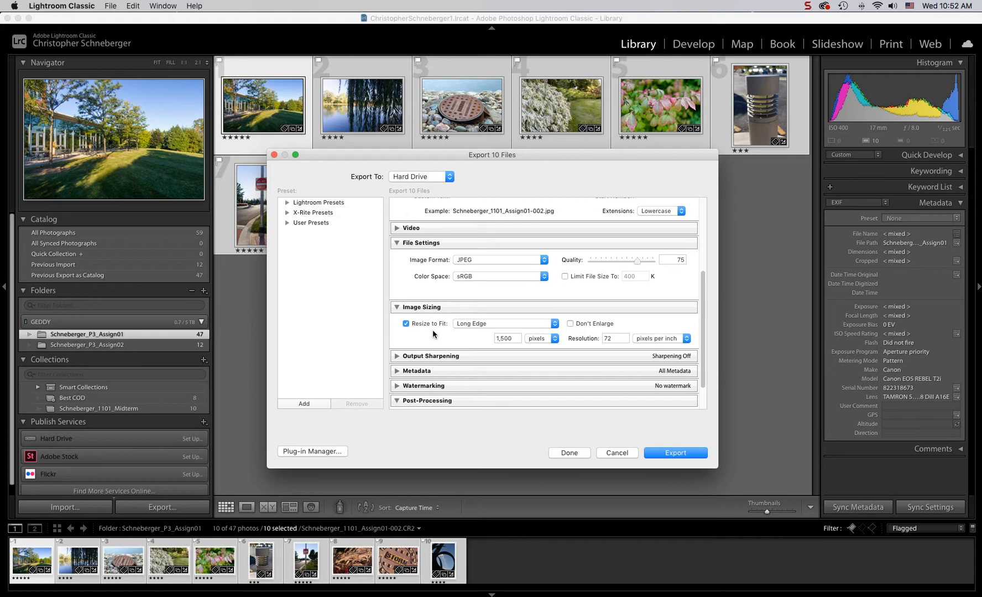
click(496, 325)
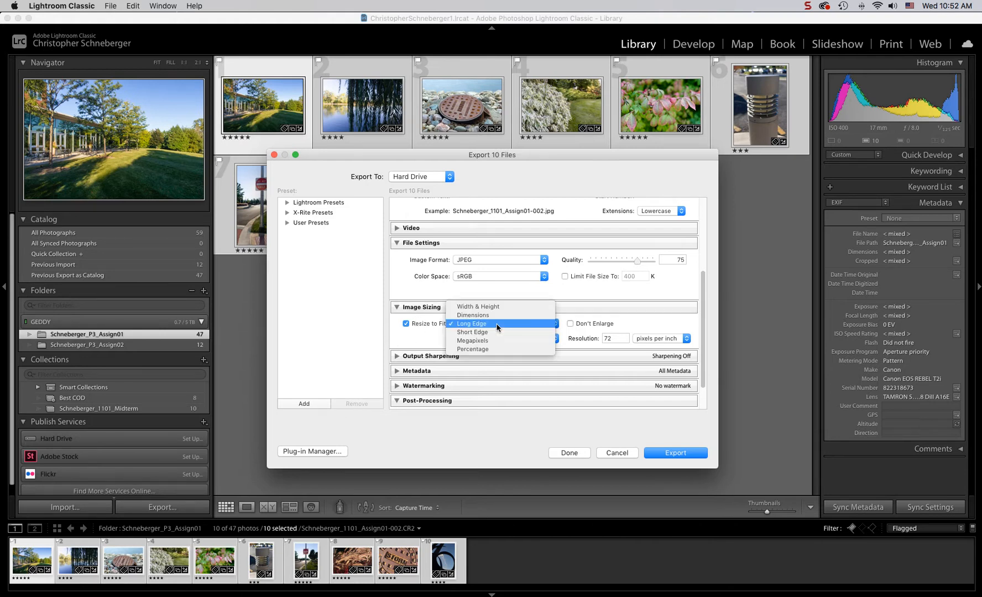
click(516, 324)
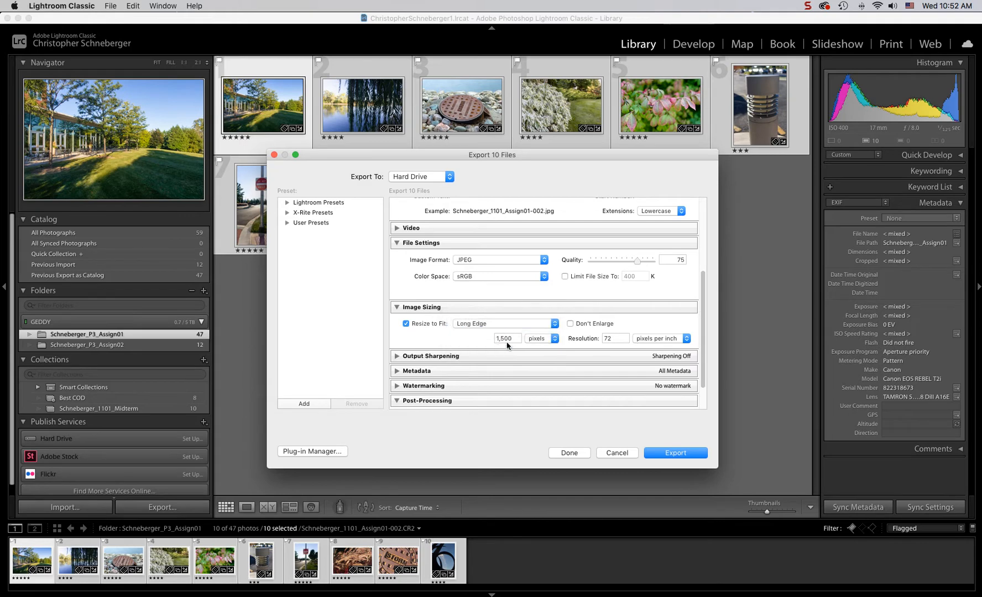
click(497, 338)
text(2000)
click(615, 339)
click(492, 337)
Turn off Resize to Fit for a full-size export and review the Output Sharpening, Metadata and Watermarking settings.
click(405, 325)
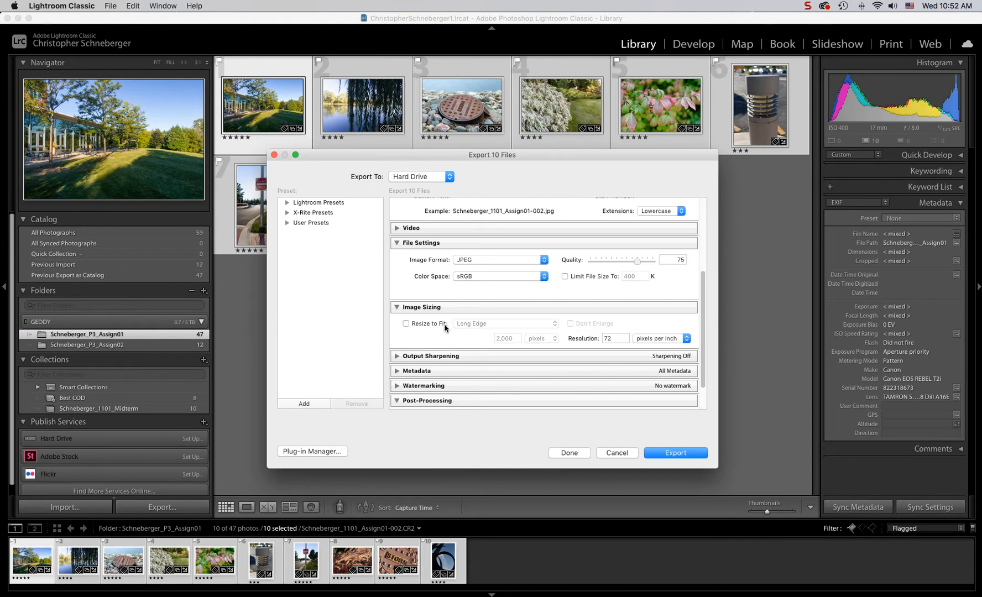
click(395, 356)
click(397, 357)
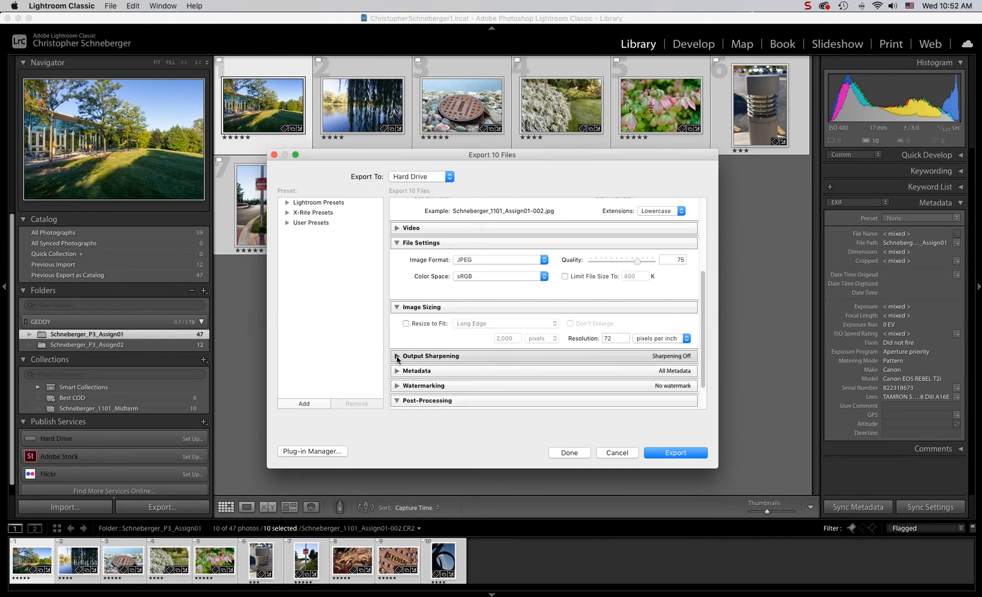
click(396, 371)
click(398, 355)
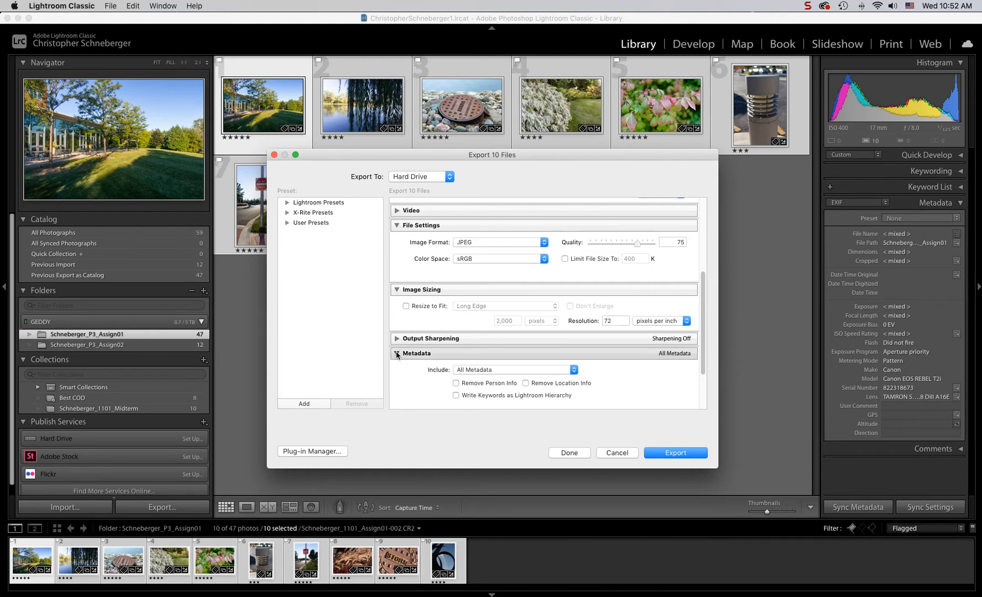
click(397, 369)
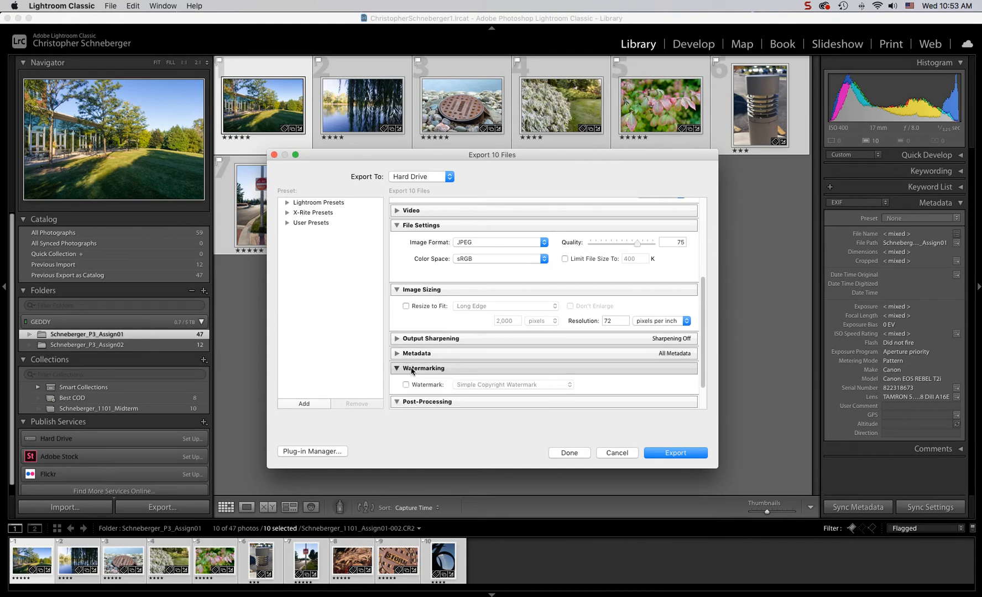
click(397, 401)
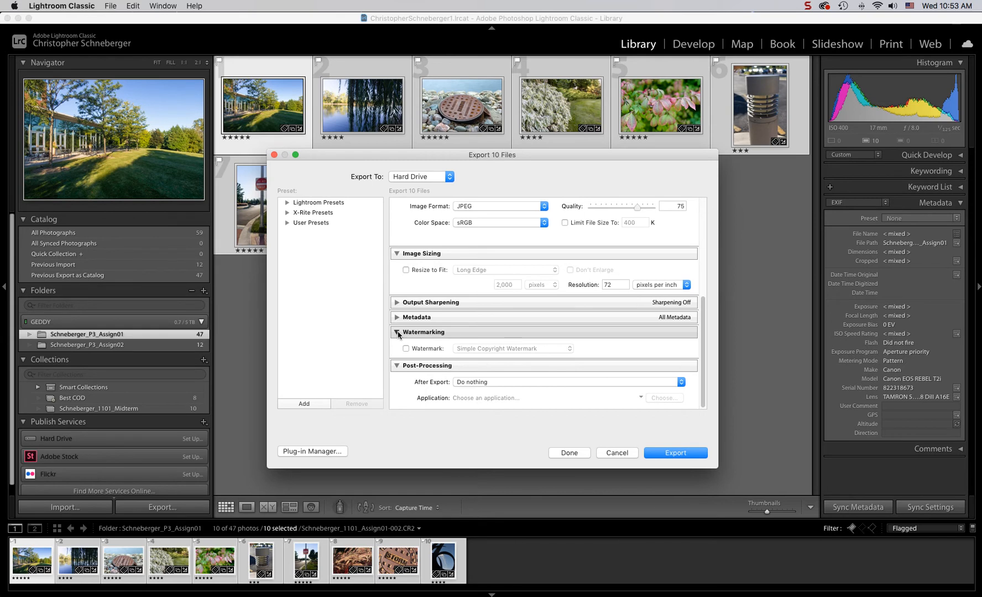
click(398, 332)
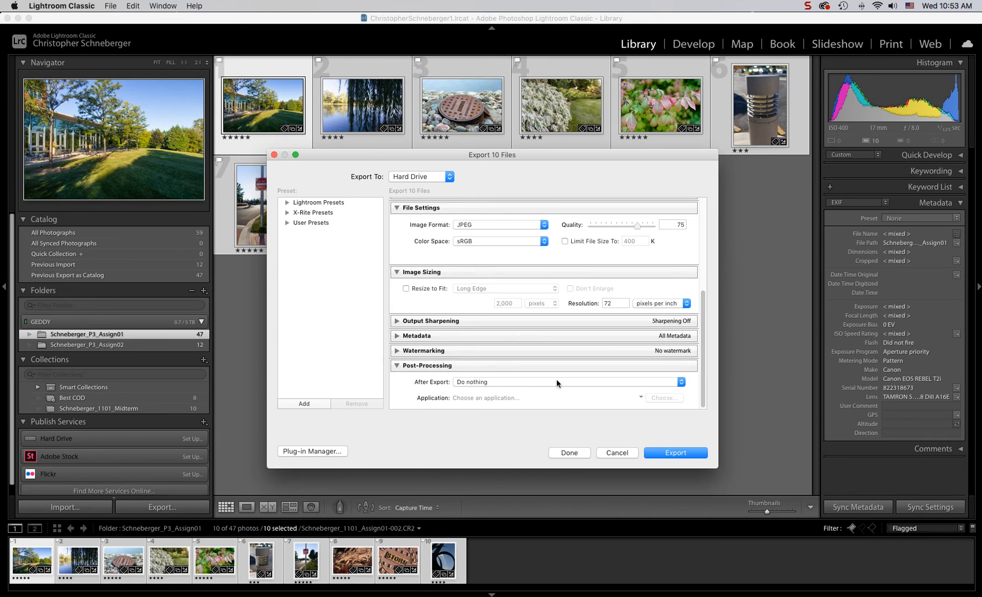
Set the after-export action to Show in Finder and export the selected photos.
click(592, 382)
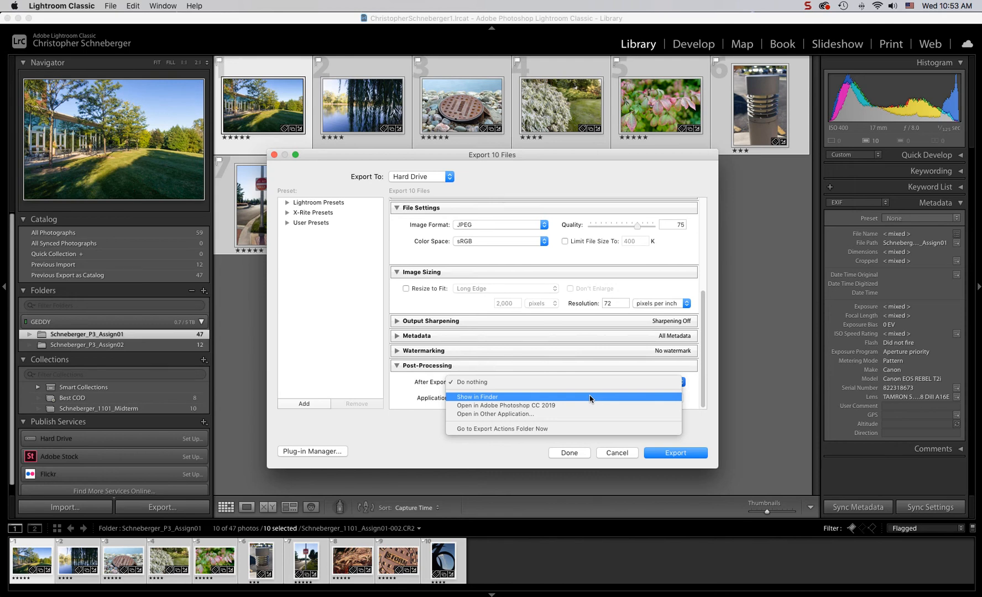
click(589, 397)
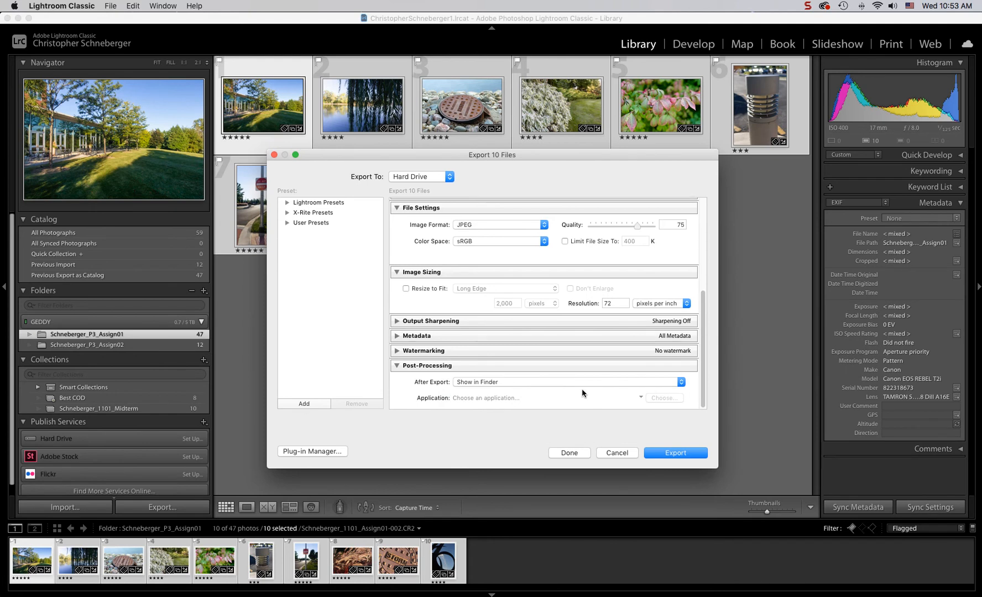
click(674, 455)
click(679, 453)
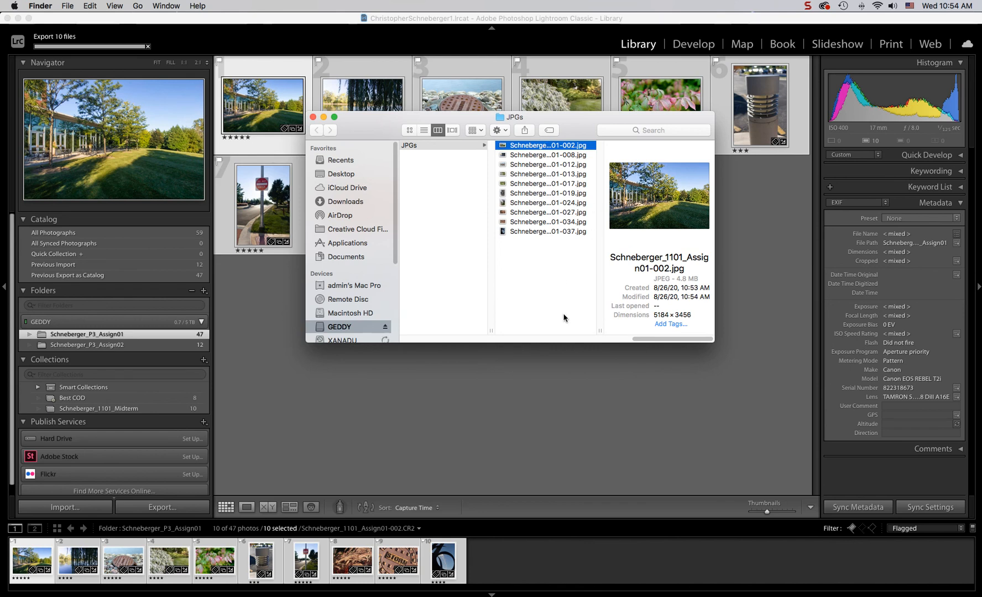
Check in Finder where the exported files sit, inside the JPGs subfolder of 03_Critique.
drag(662, 339, 616, 339)
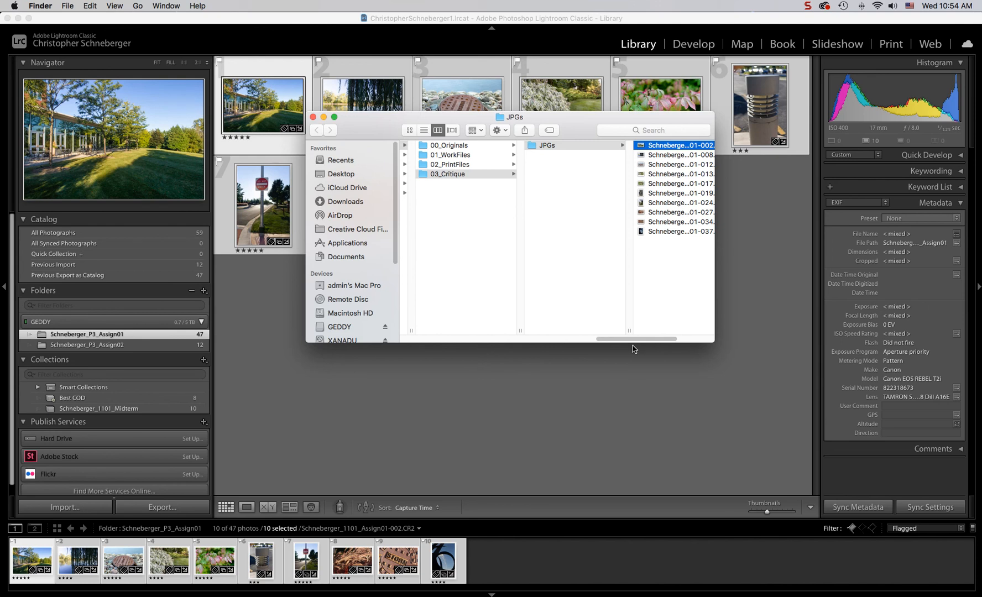
drag(631, 342, 679, 341)
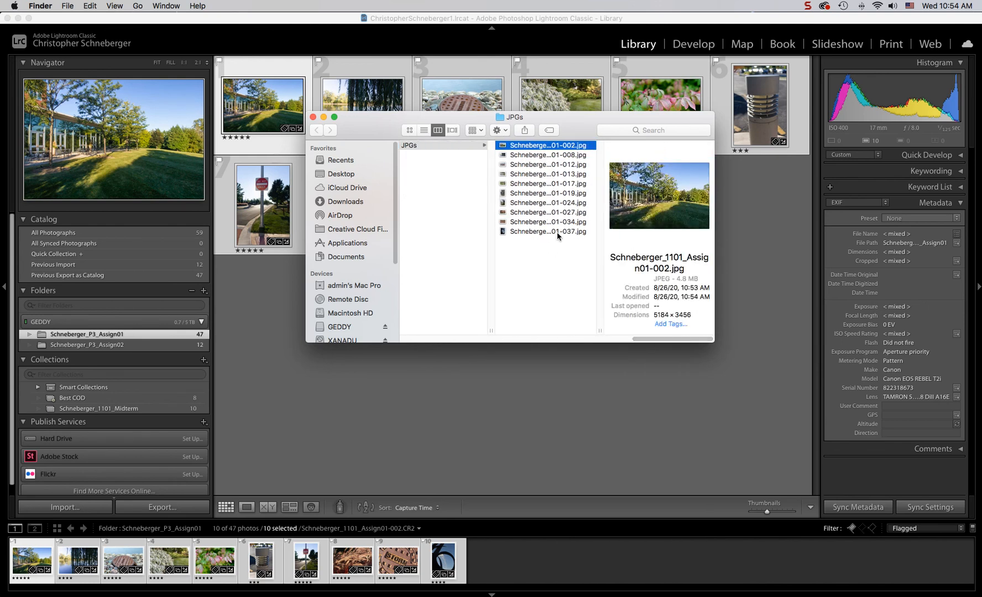